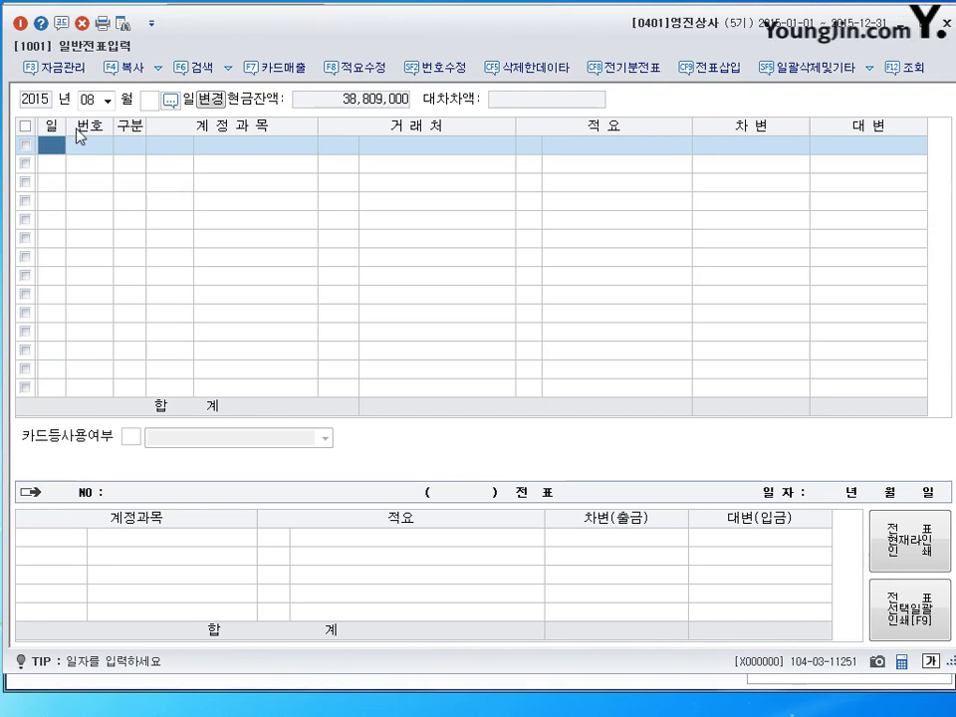
Enter a debit (차변) line for August 1 with account 0103 보통예금 and an amount of 30,000,000
text(1)
key(Return)
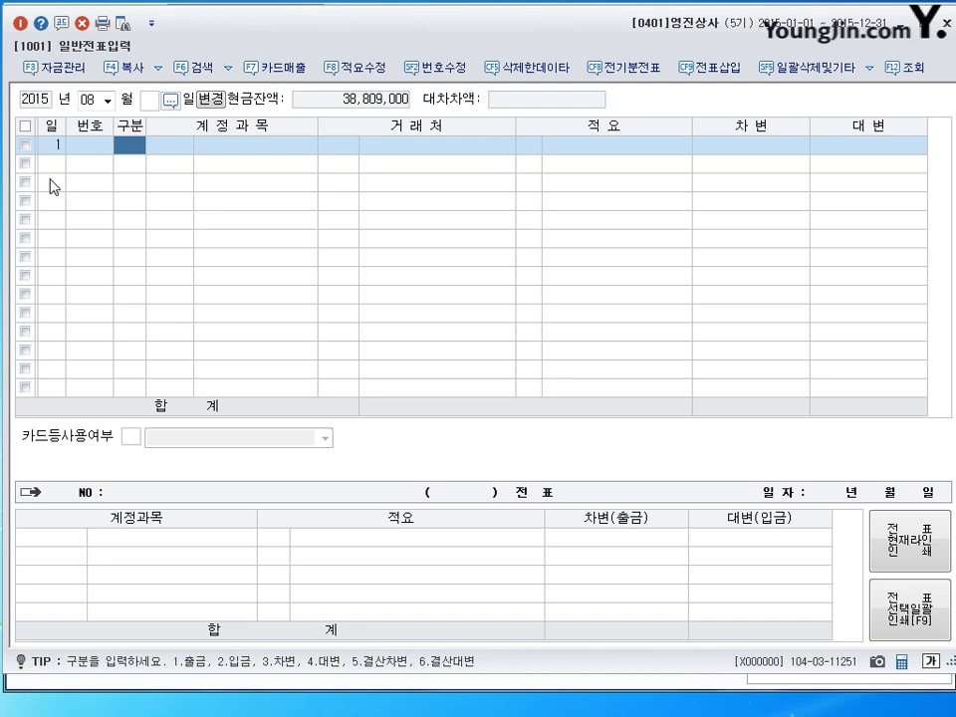
text(3)
key(Return)
text(103)
key(Return)
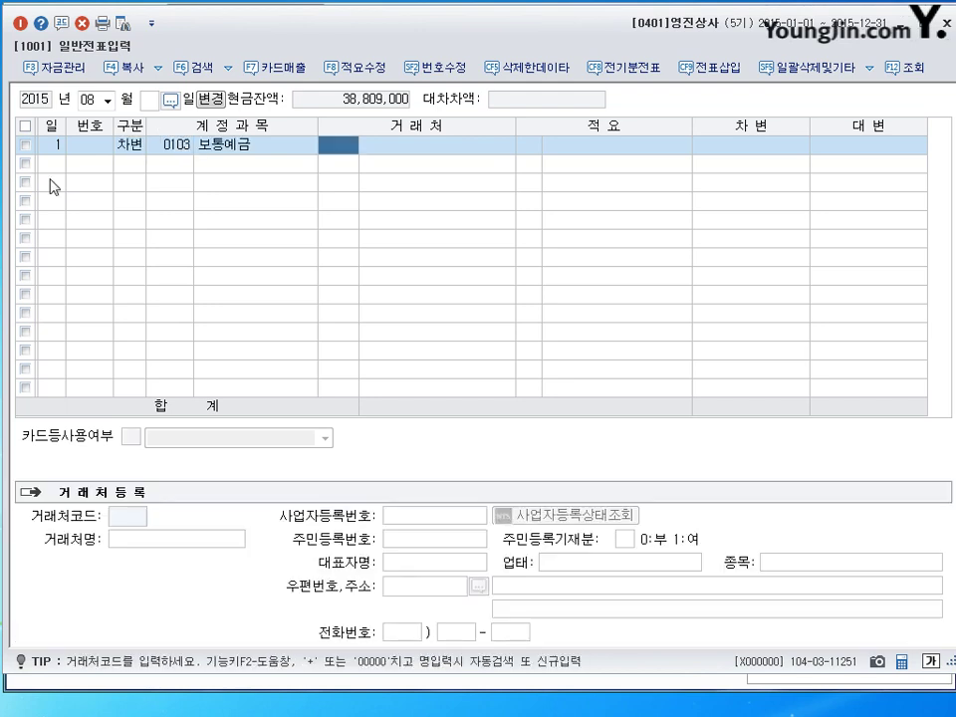
key(Return)
key(Return)
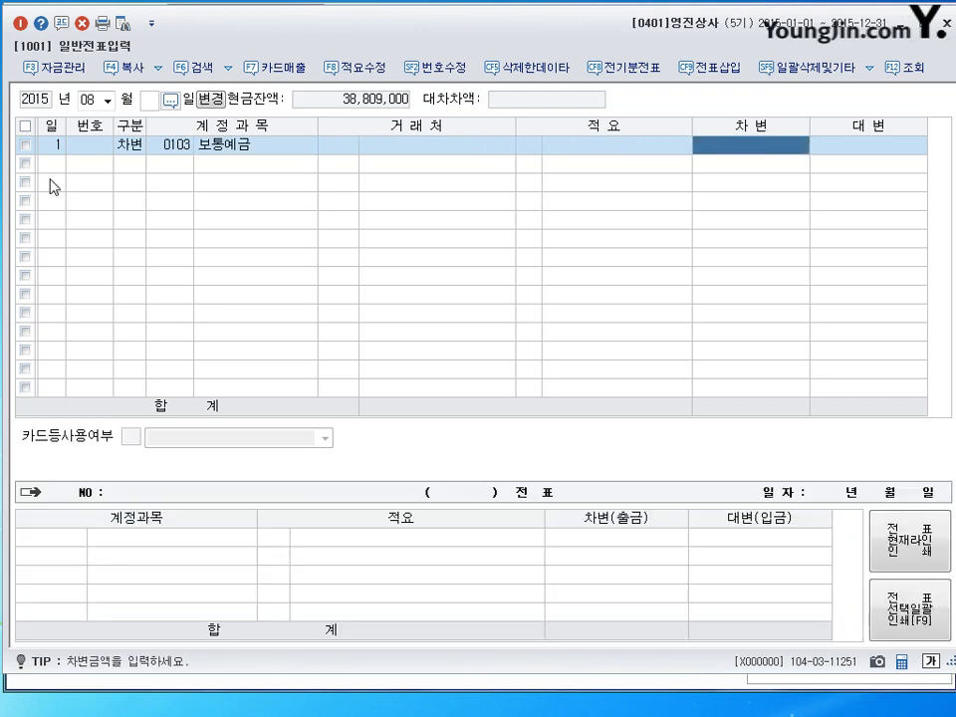
text(30000000)
key(Return)
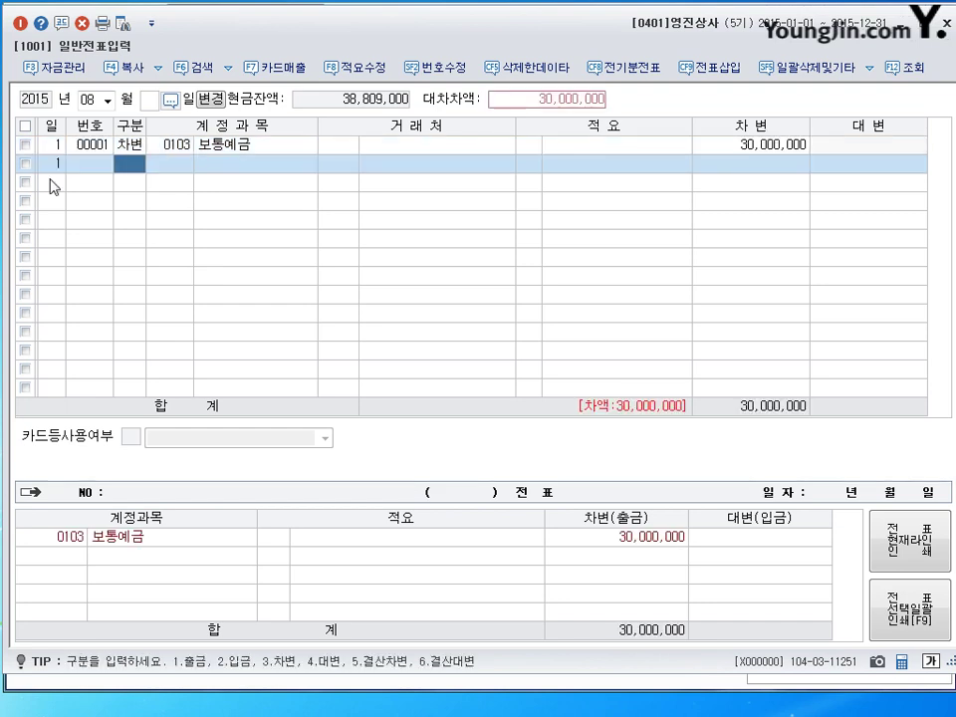
Add the August 1 credit (대변) line with account 0293 장기차입금, counterparty 신한은행 and the balancing 30,000,000
text(4)
key(Return)
text(293)
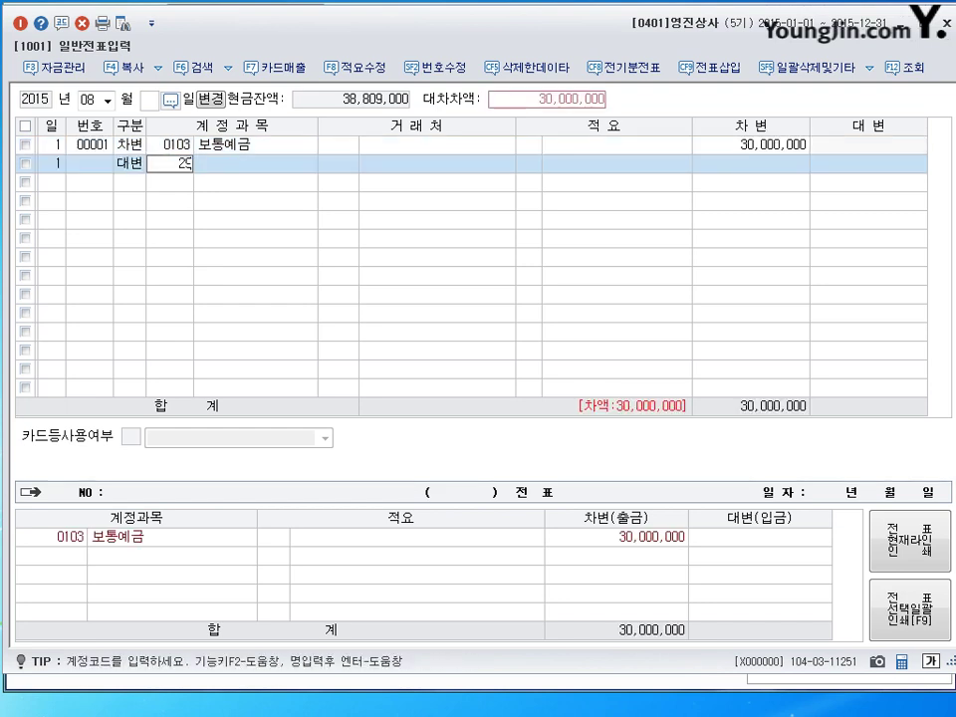
key(Return)
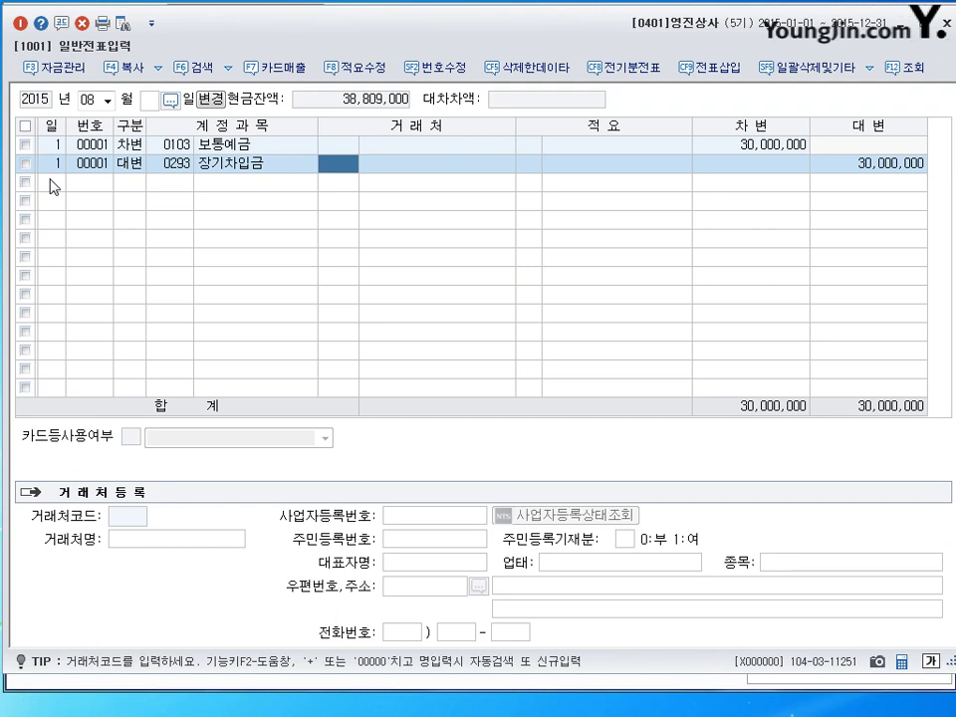
text(신한)
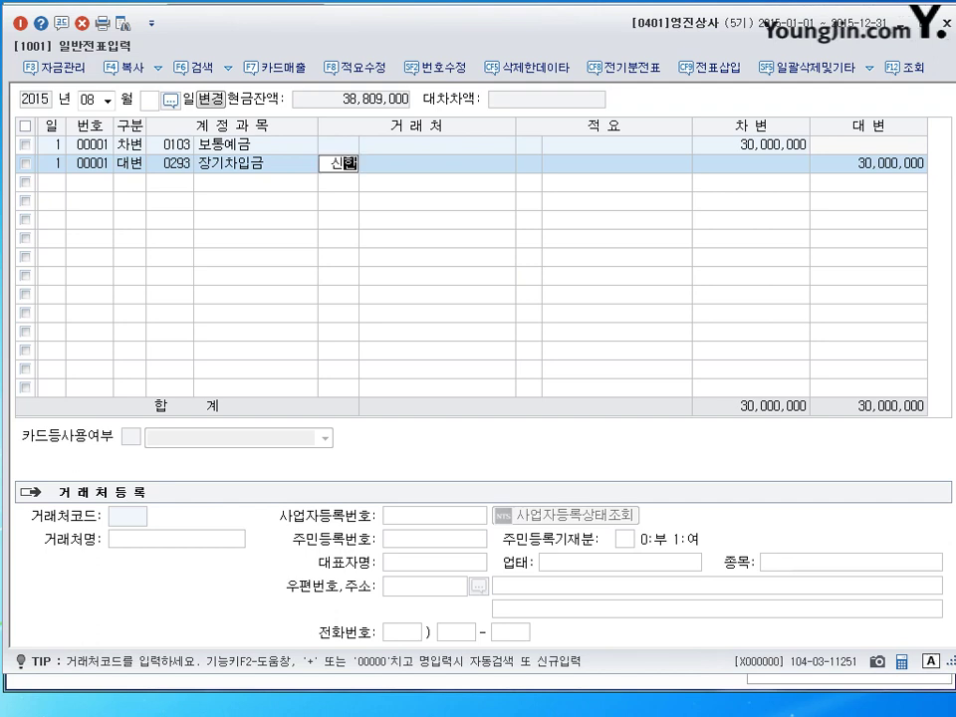
key(Return)
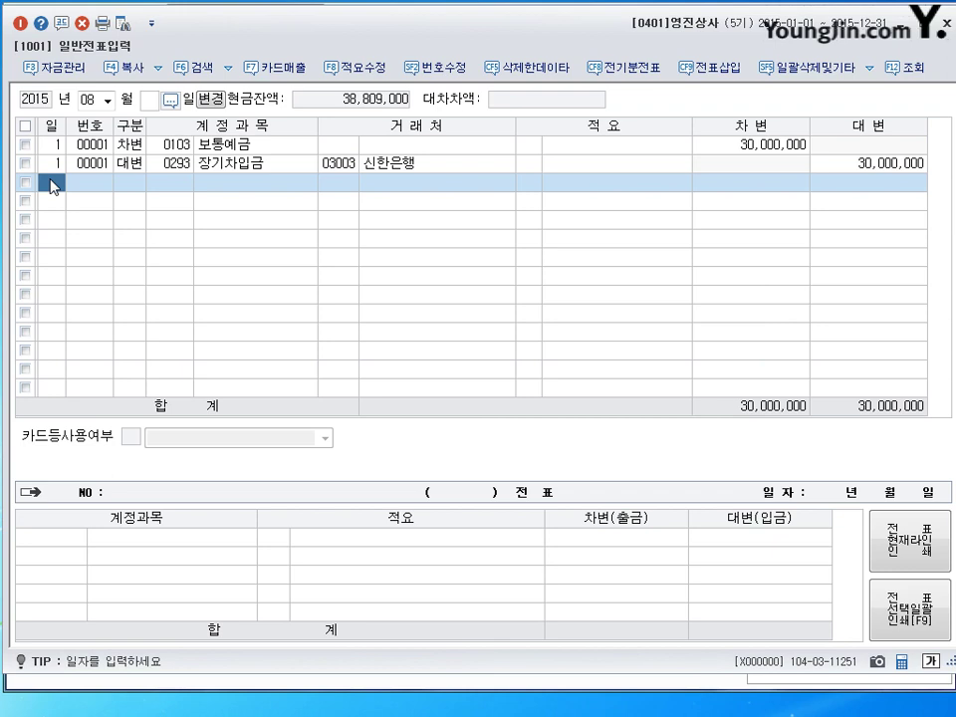
Enter a debit line for August 2 with account 0201 토지 and an amount of 300,000,000
text(2)
key(Return)
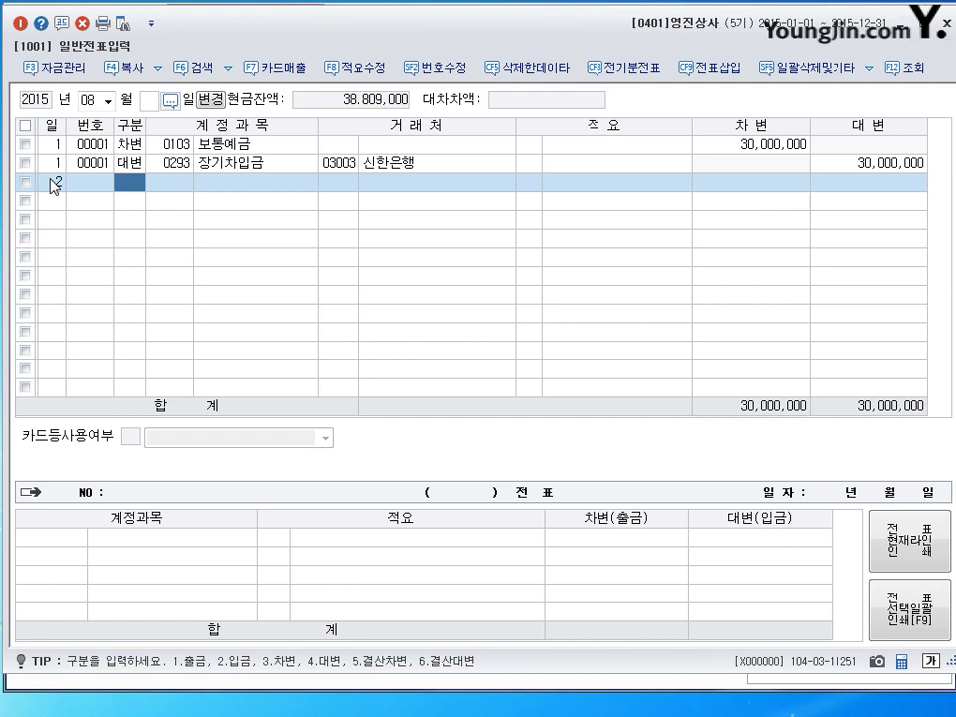
text(3)
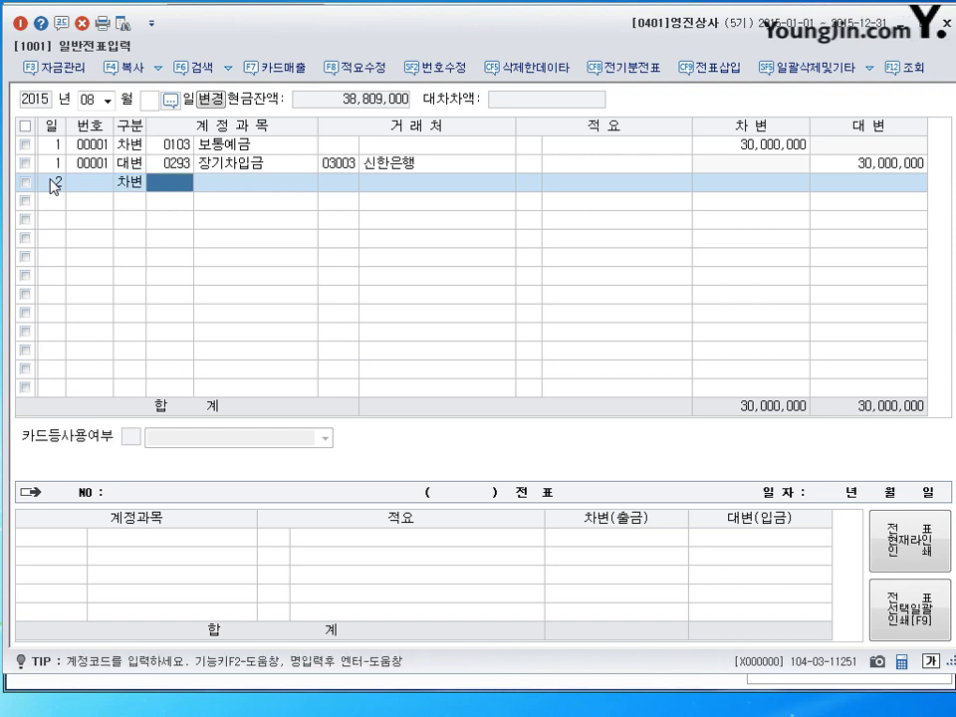
text(0201)
key(Return)
key(Return)
key(Return)
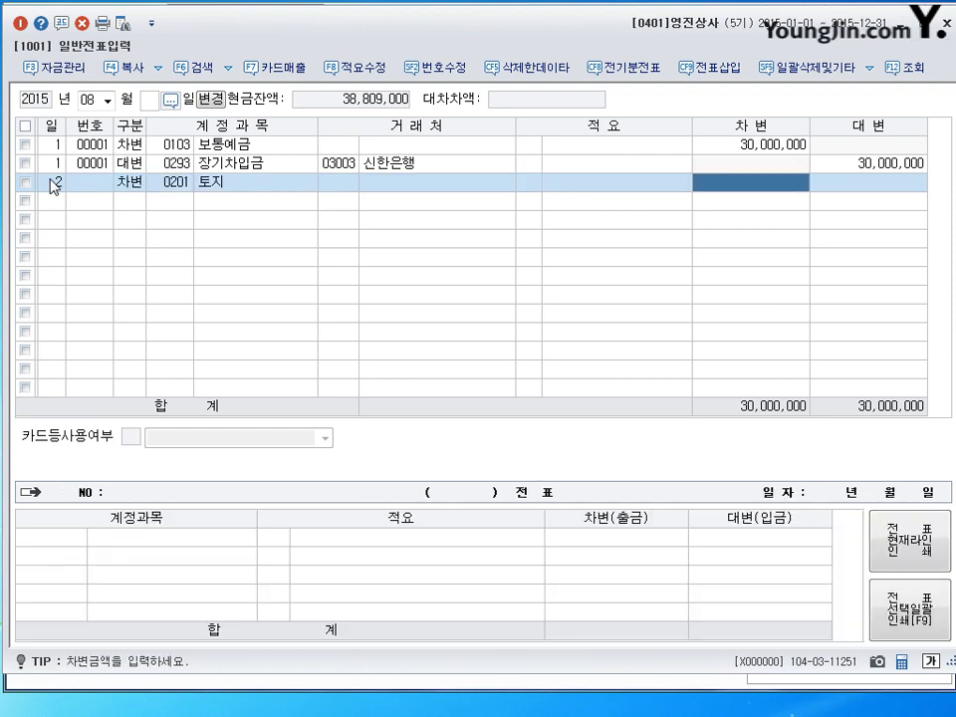
text(300,000,000)
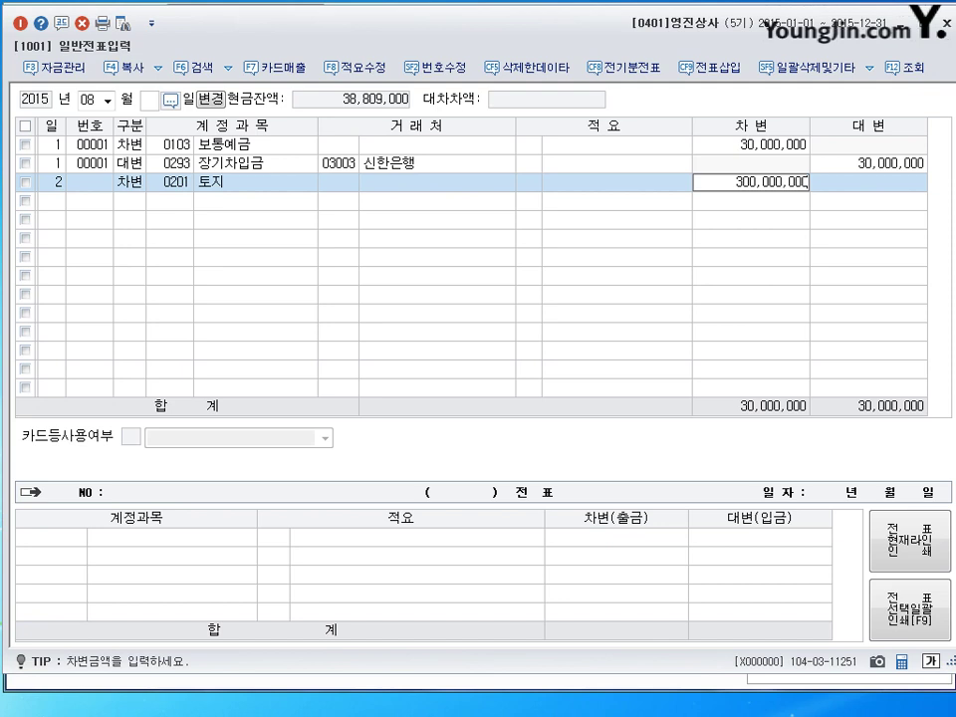
key(Return)
Add an August 2 credit line with account 0103 보통예금 and set its amount to 100,000,000
text(40103)
key(Return)
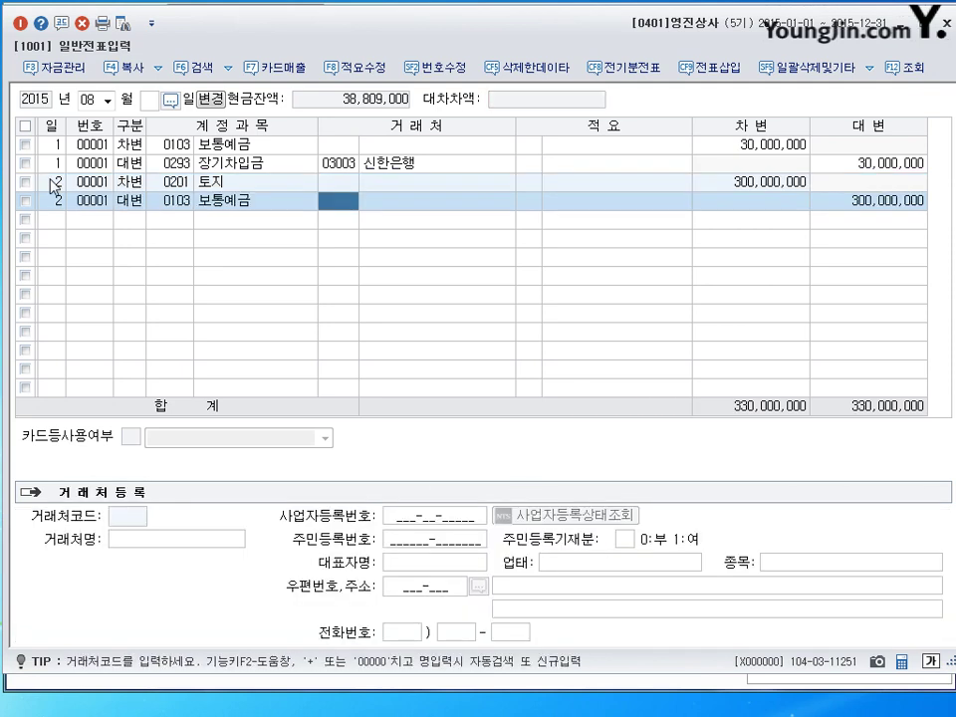
key(Return)
key(Return)
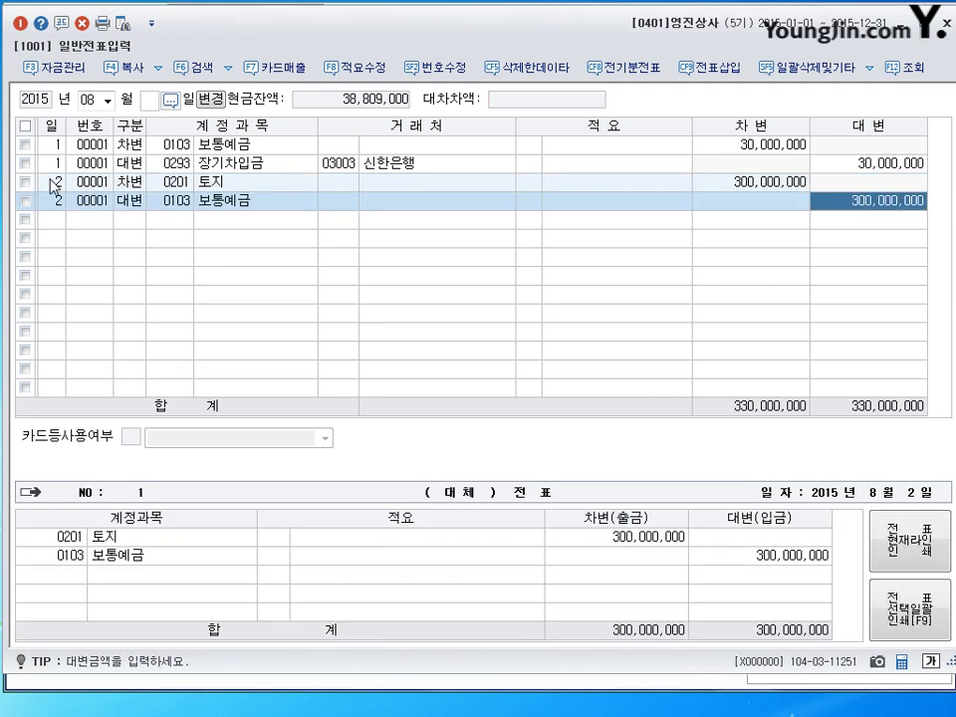
text(100000000)
key(Return)
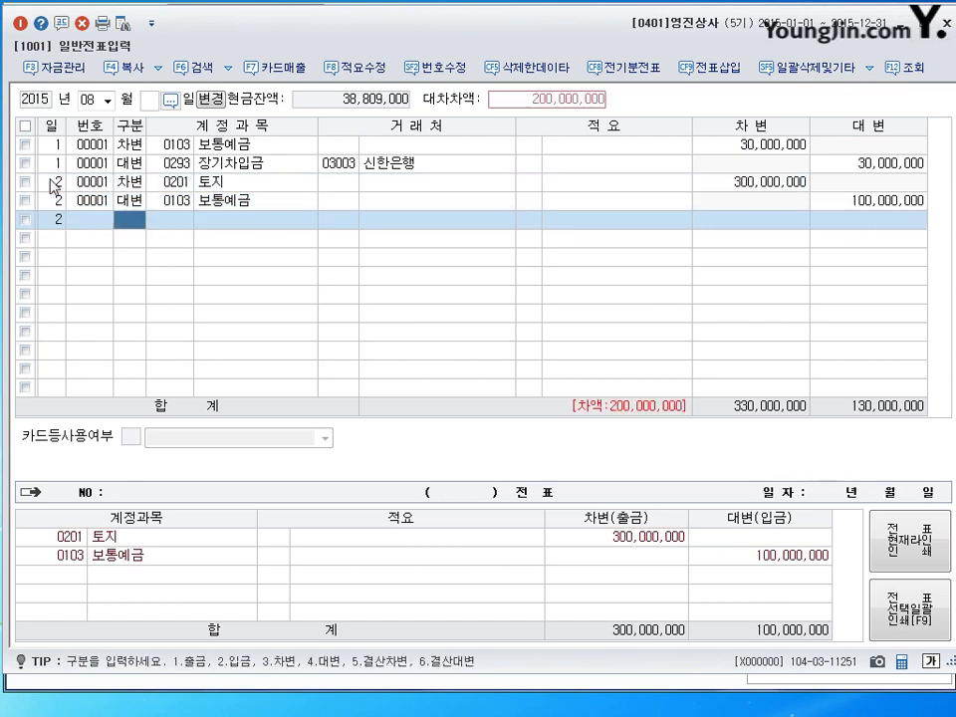
Add a second August 2 credit line with account 0293 장기차입금, counterparty 03003 신한은행 and the remaining 200,000,000
text(4)
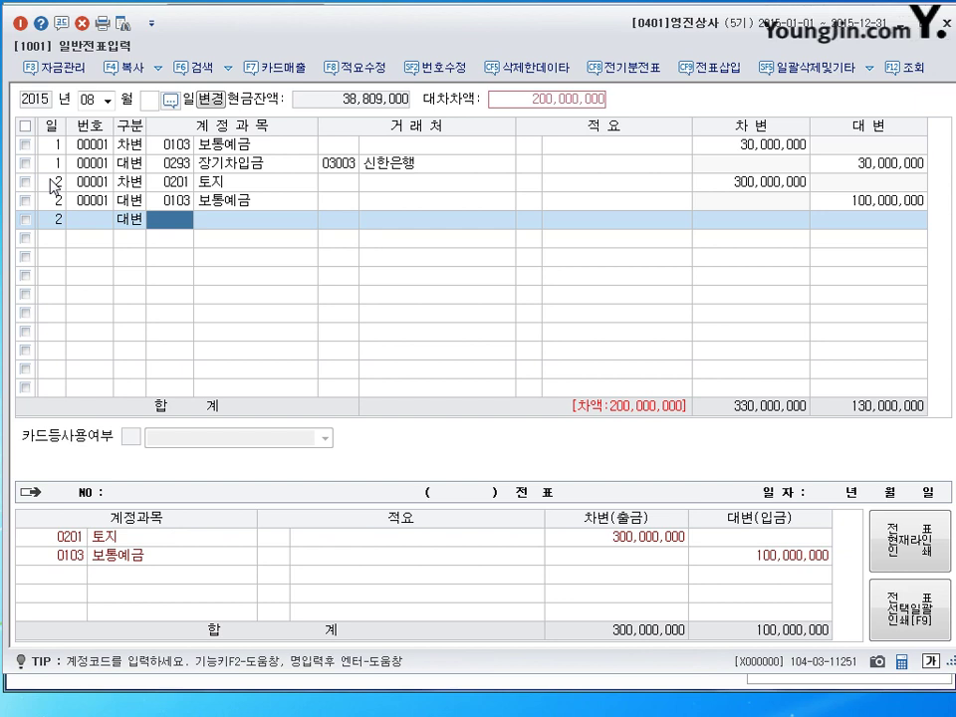
text(293)
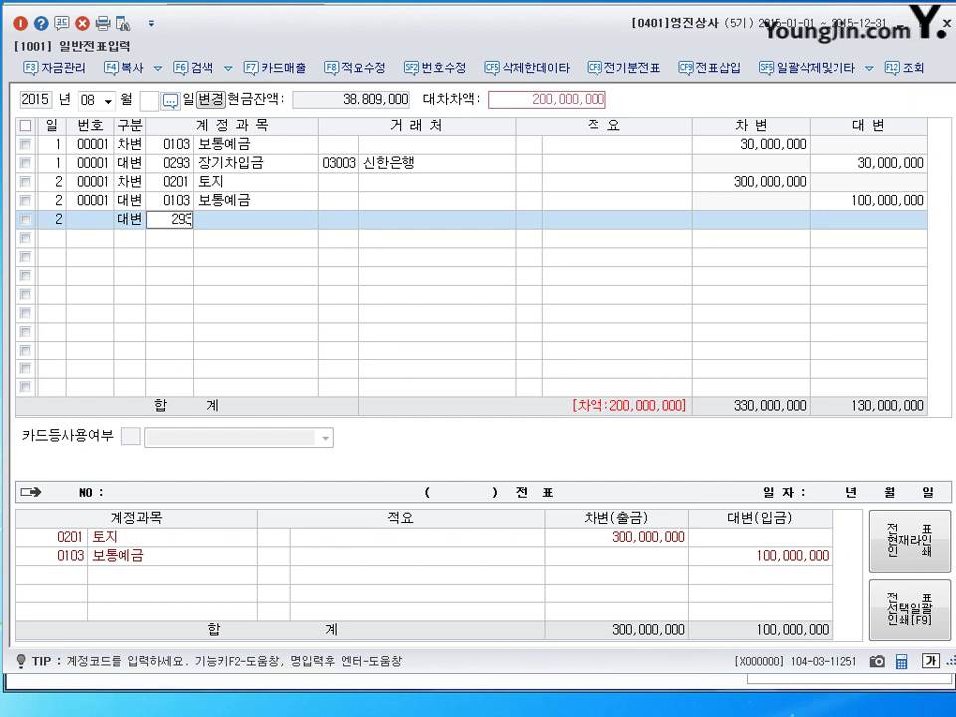
key(Return)
text(3003)
key(Return)
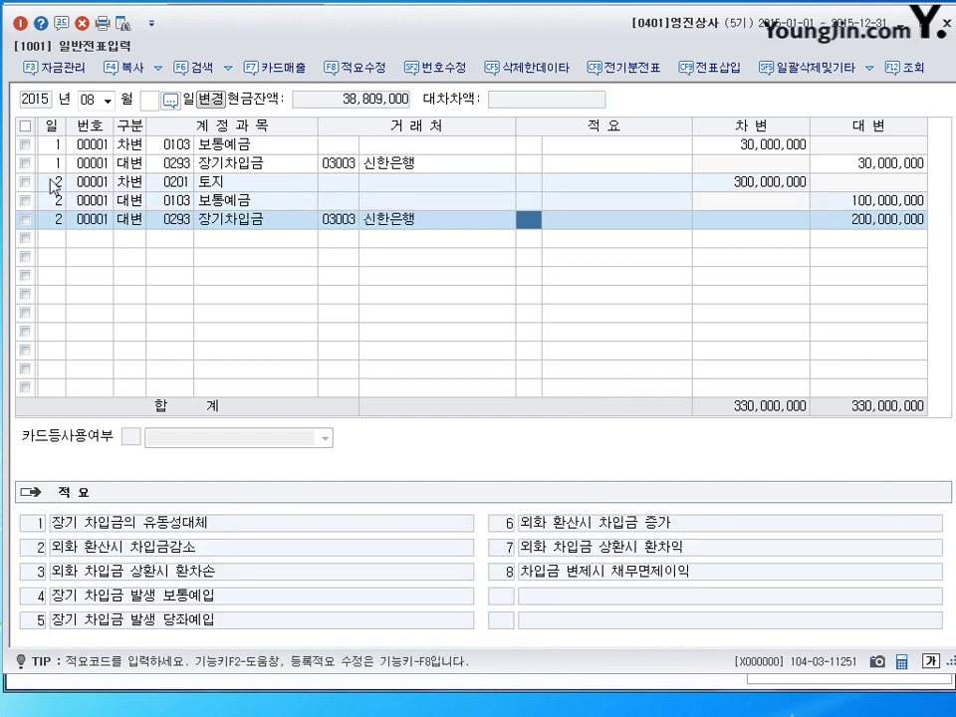
key(Return)
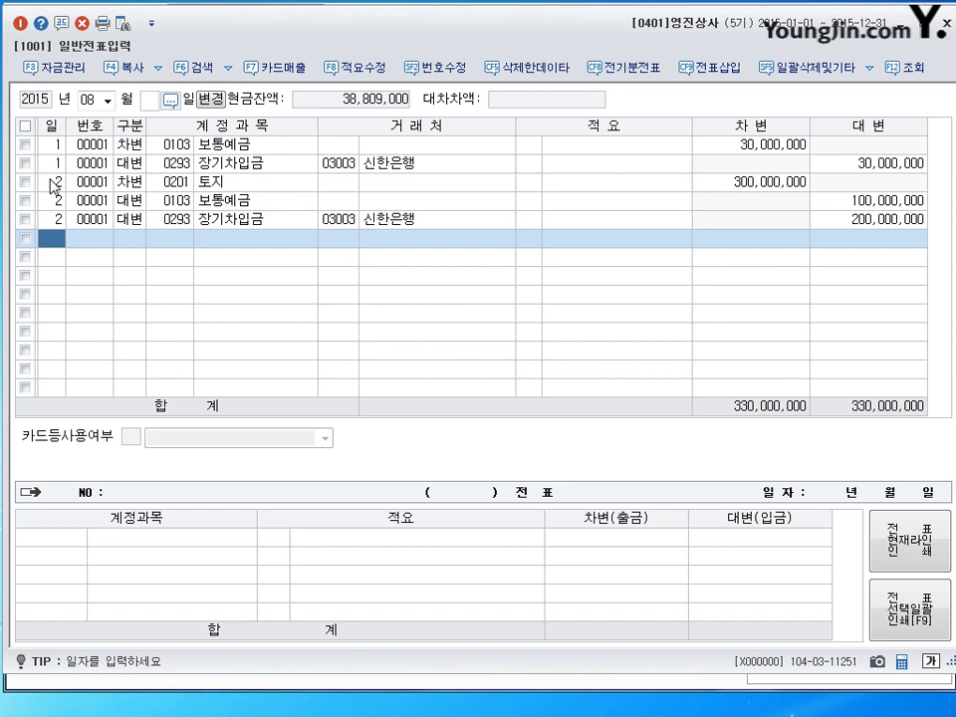
Enter a debit line for August 3 with account 0101 현금 and an amount of 5,000,000
text(3)
key(Return)
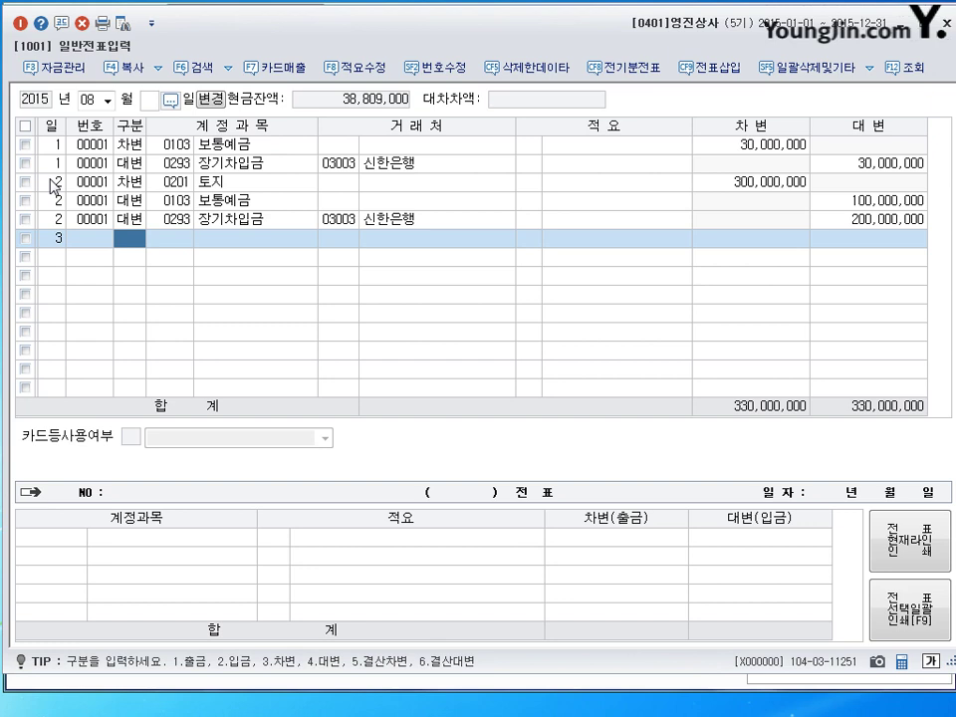
text(3)
text(101)
key(Return)
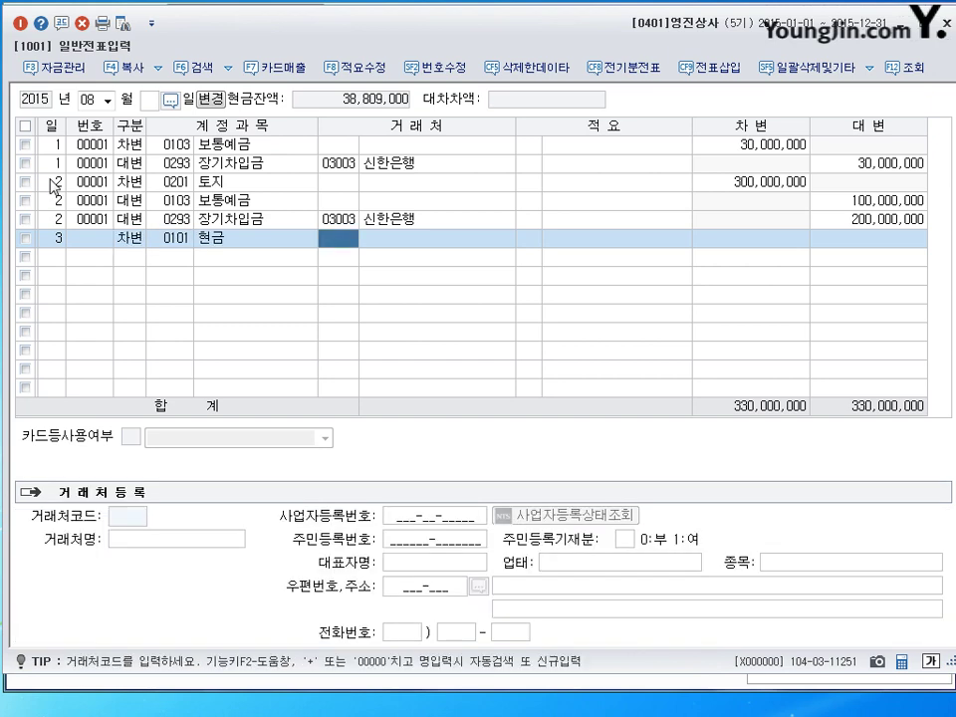
key(Return)
key(Return)
key(Return)
text(5000000)
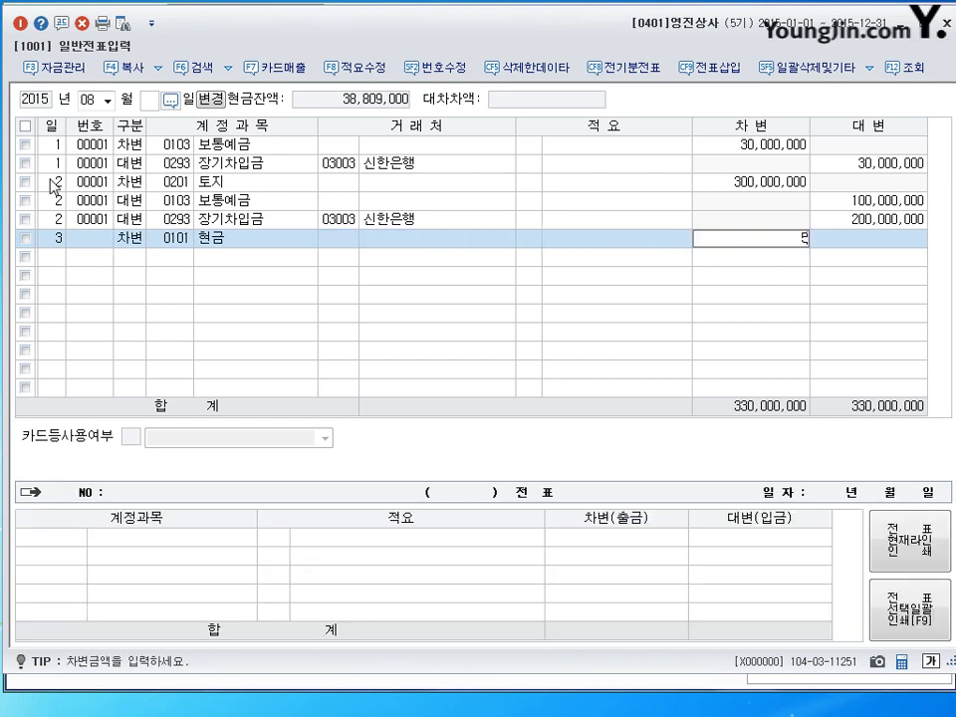
key(Return)
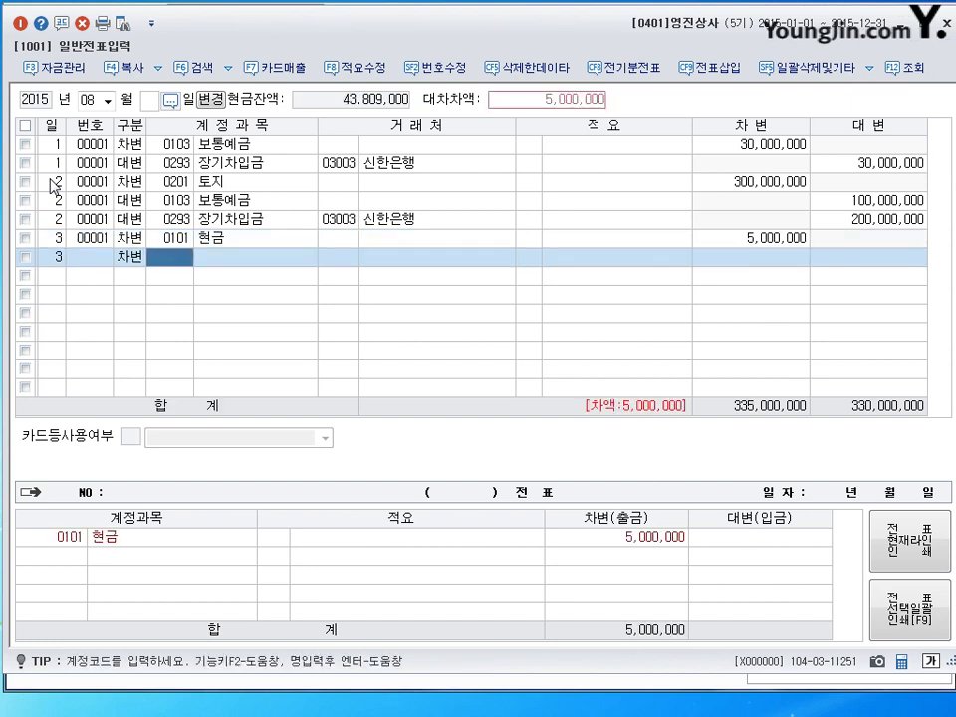
Add a second August 3 debit line with account 0120 미수금, counterparty 행복여행 and an amount of 10,000,000
text(120)
key(Return)
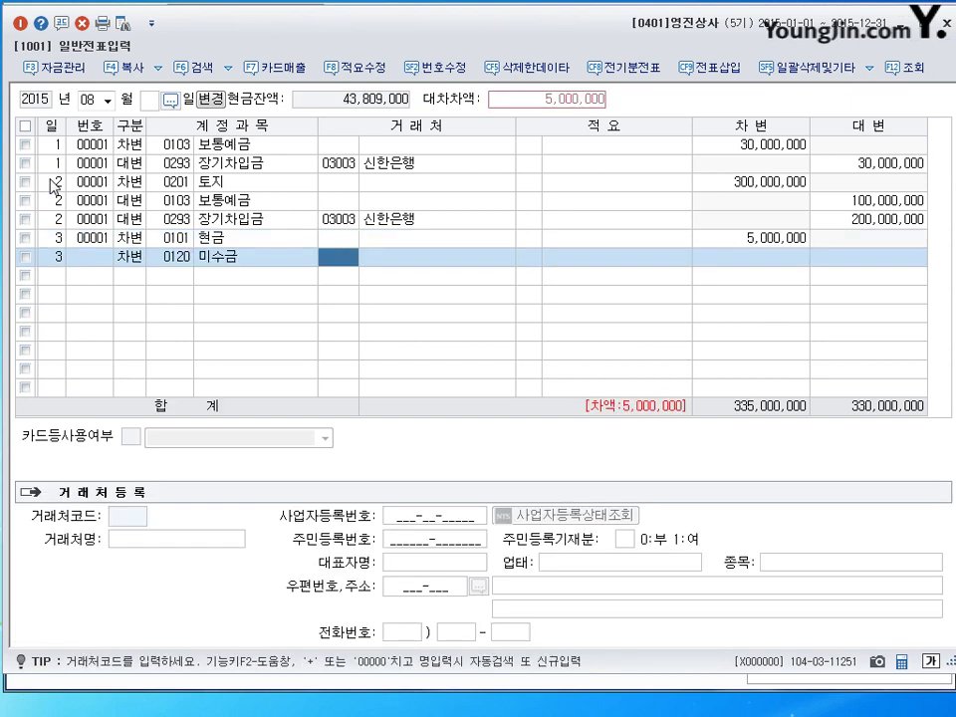
text(행보)
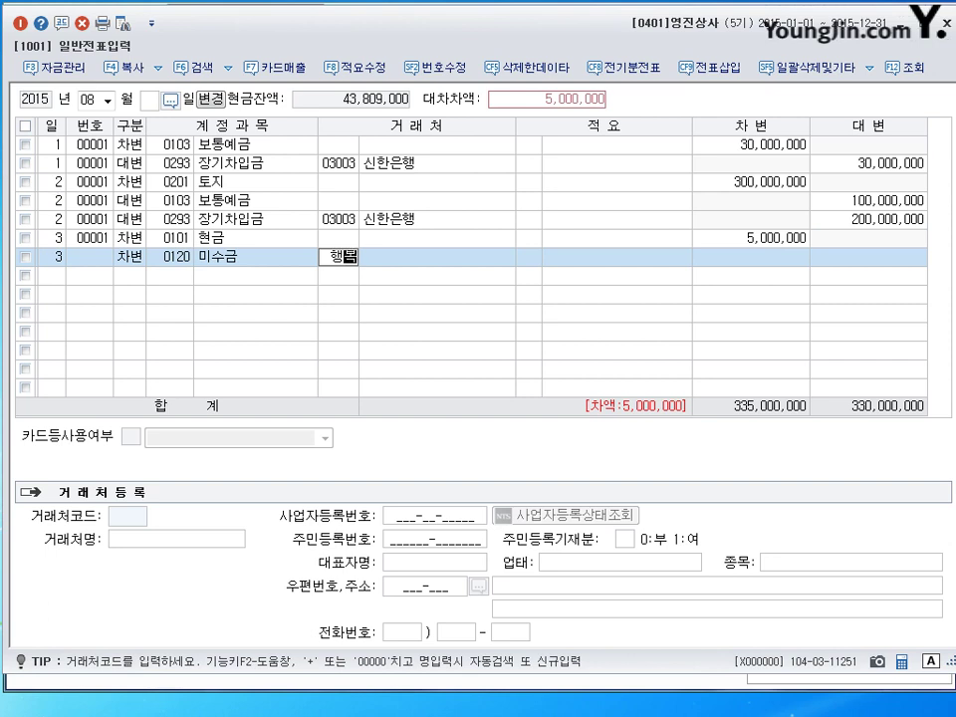
key(Return)
key(Return)
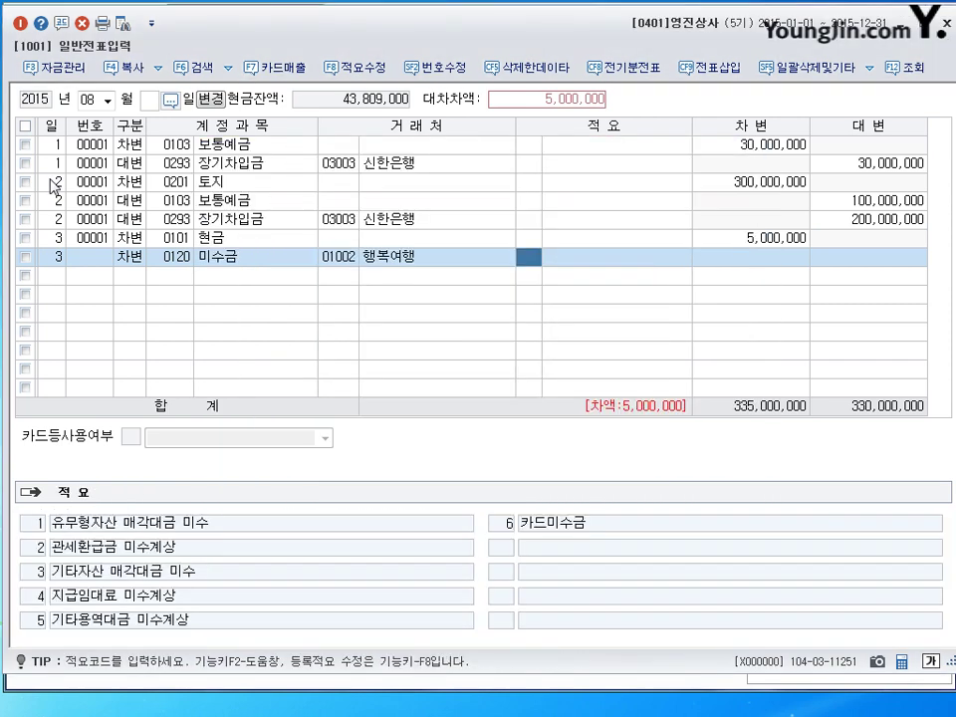
text(10000000)
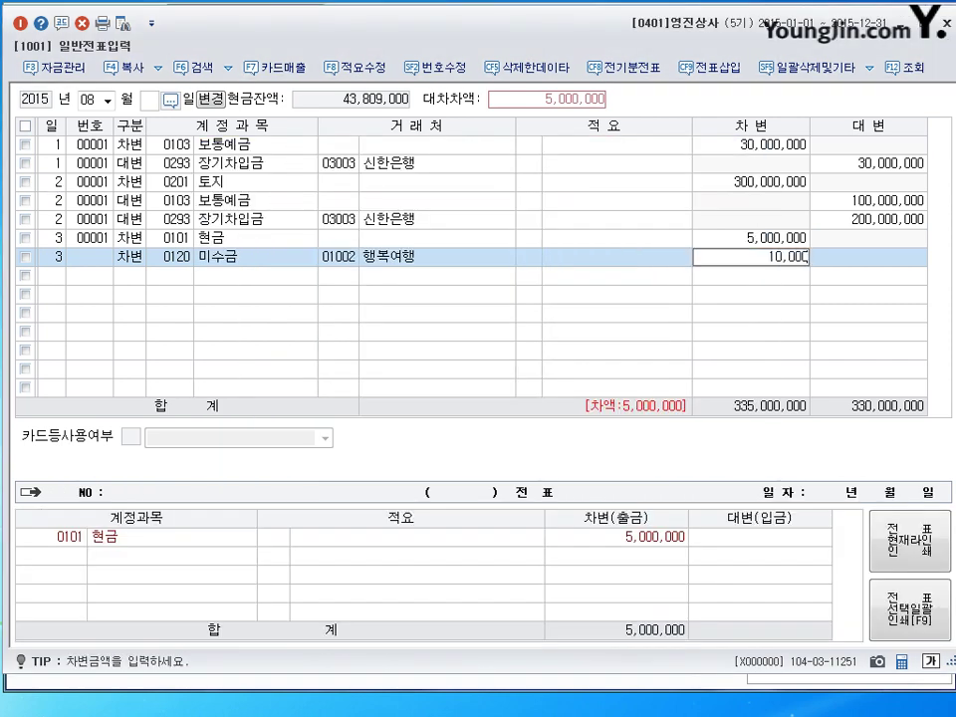
key(Return)
Add the August 3 credit line with account 0294 임대보증금, counterparty 01002 행복여행 and the balancing 15,000,000
text(4)
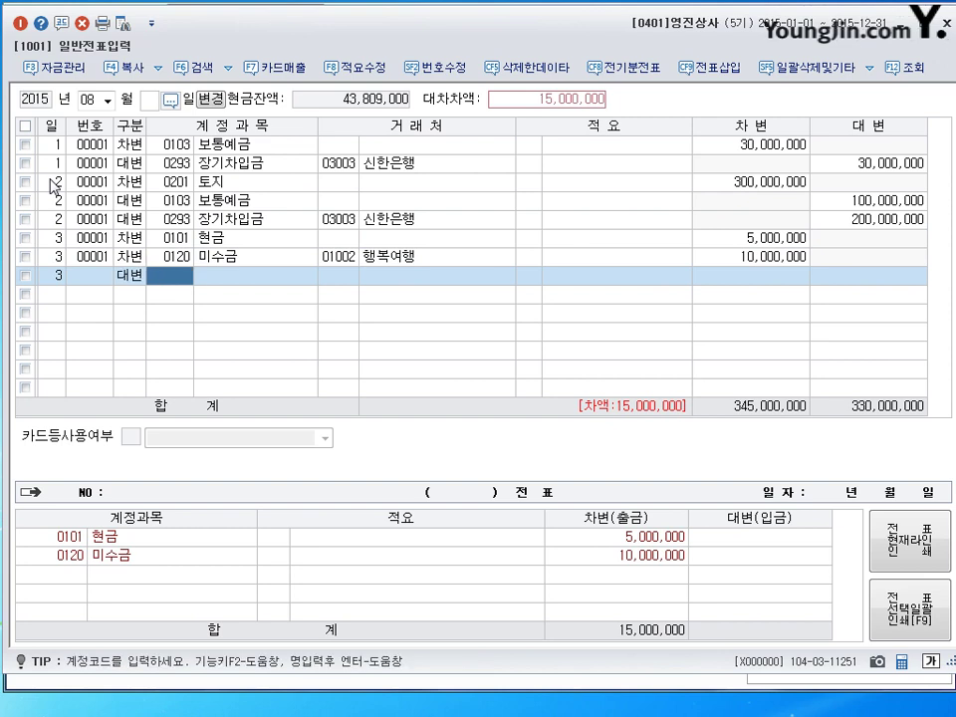
text(294)
key(Return)
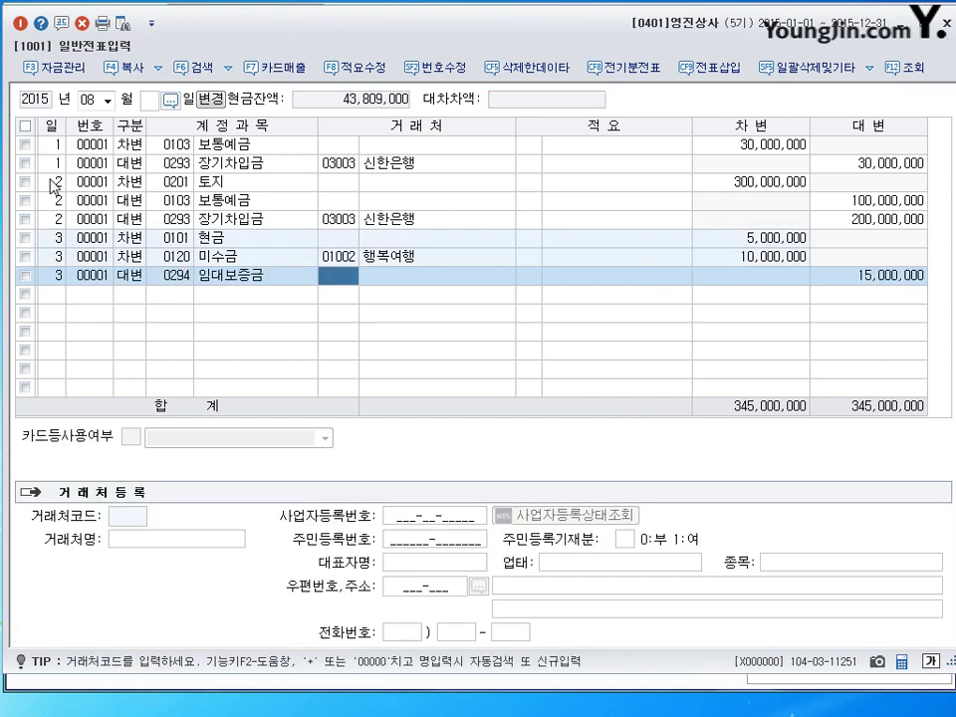
text(1002)
key(Return)
key(Return)
key(Return)
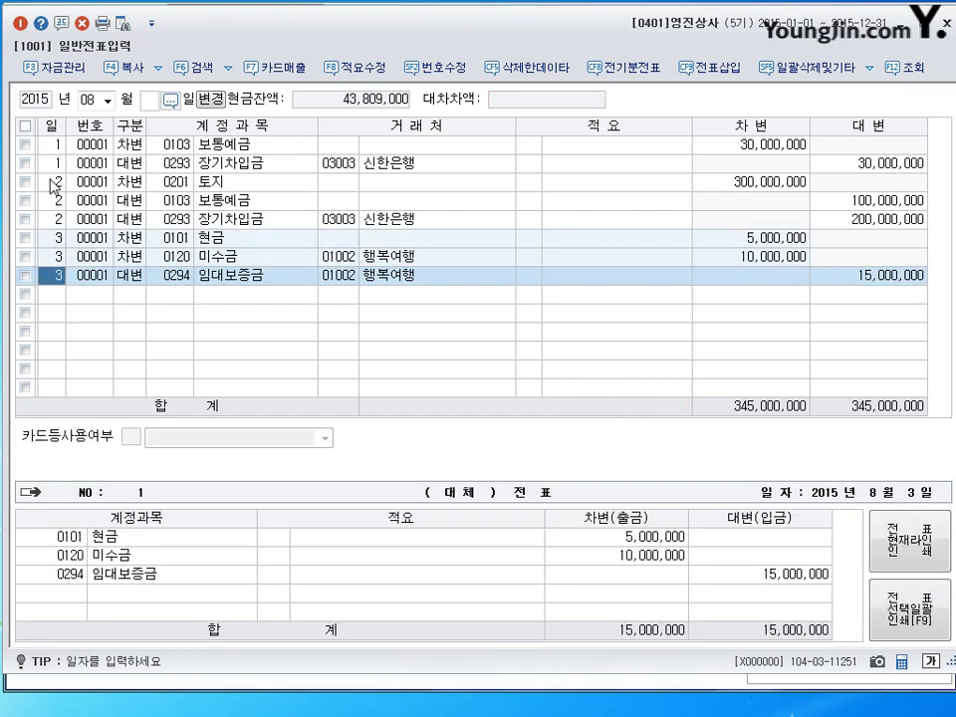